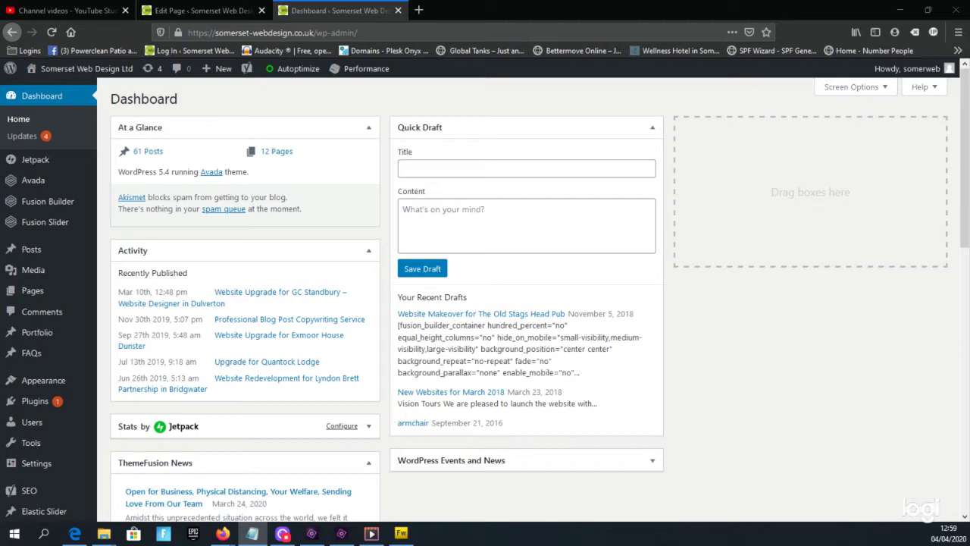
Open the All Pages list and scroll down to the Customer Service entry.
mouse_move(41, 296)
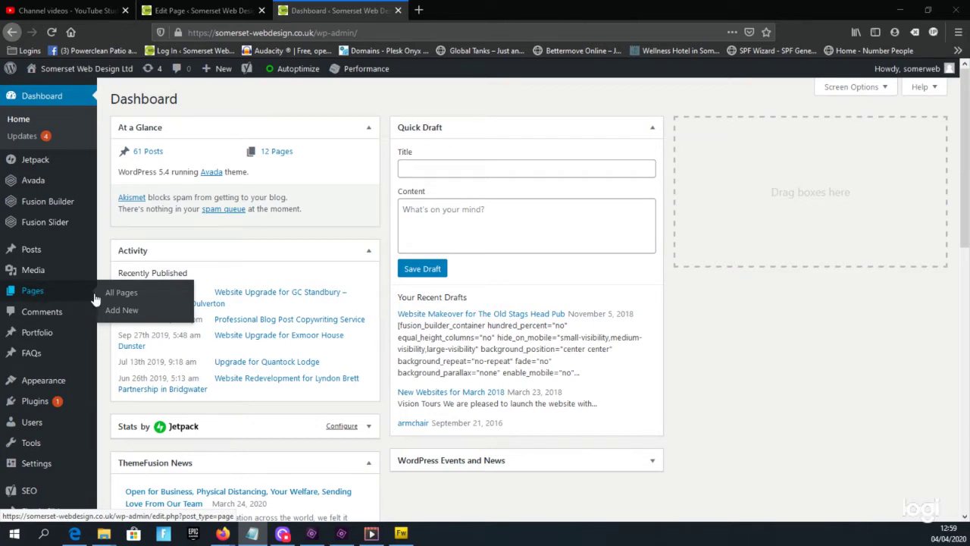
left_click(121, 296)
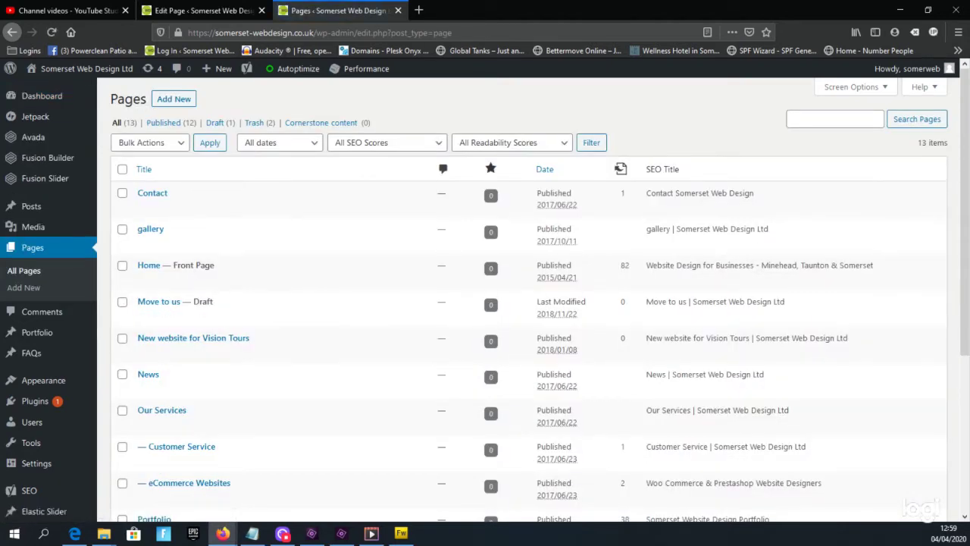
scroll(292, 364, "down", 1)
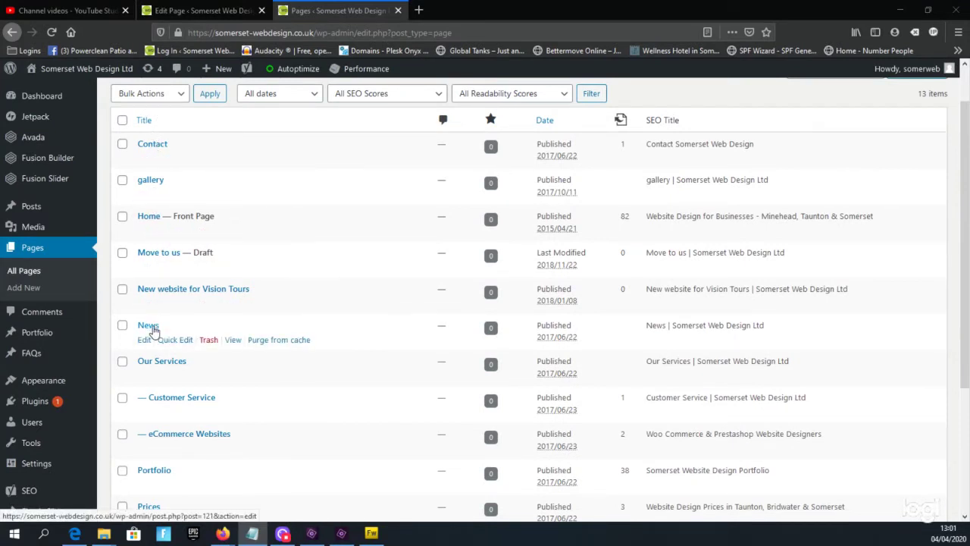
scroll(154, 331, "down", 3)
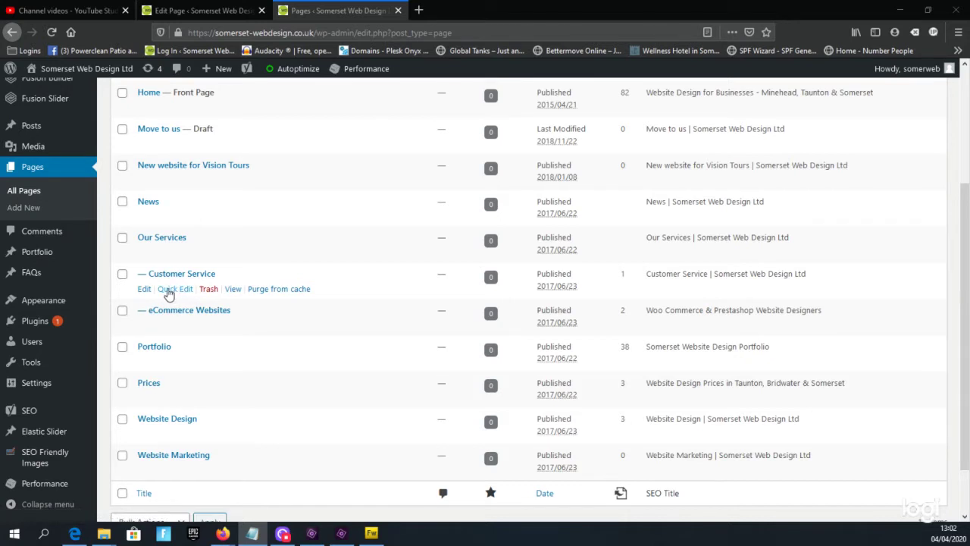
Edit the Customer Service page and scroll to its two-column text container in Fusion Builder.
left_click(145, 290)
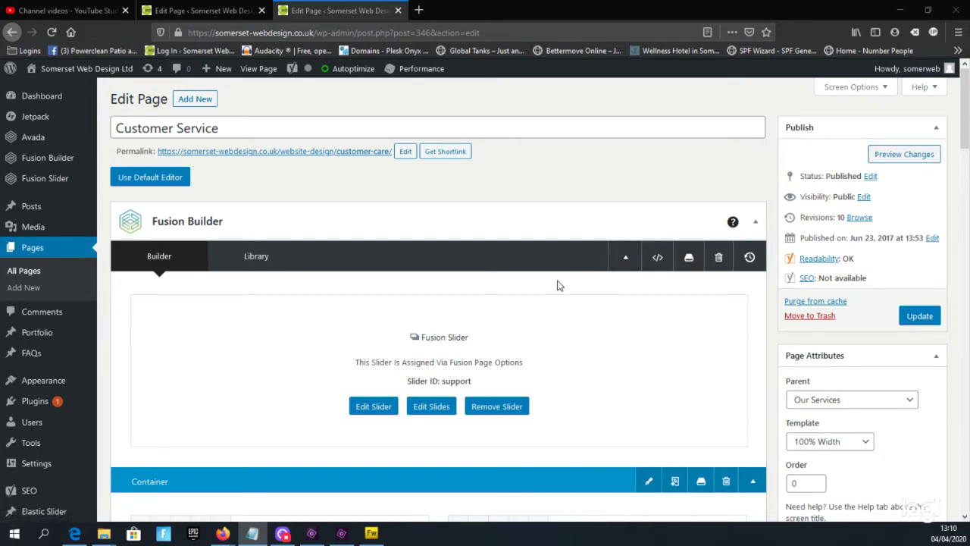
scroll(967, 199, "down", 2)
scroll(937, 191, "down", 3)
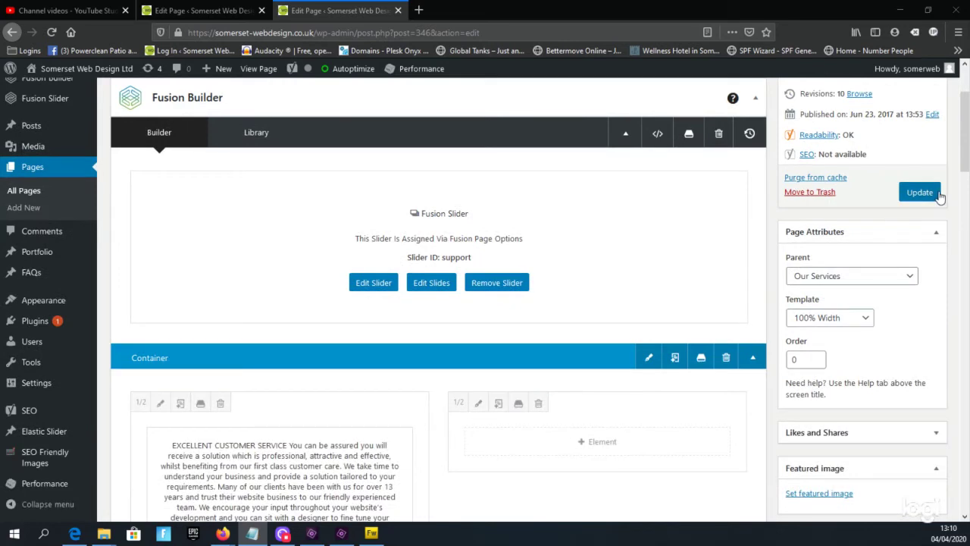
scroll(939, 194, "down", 3)
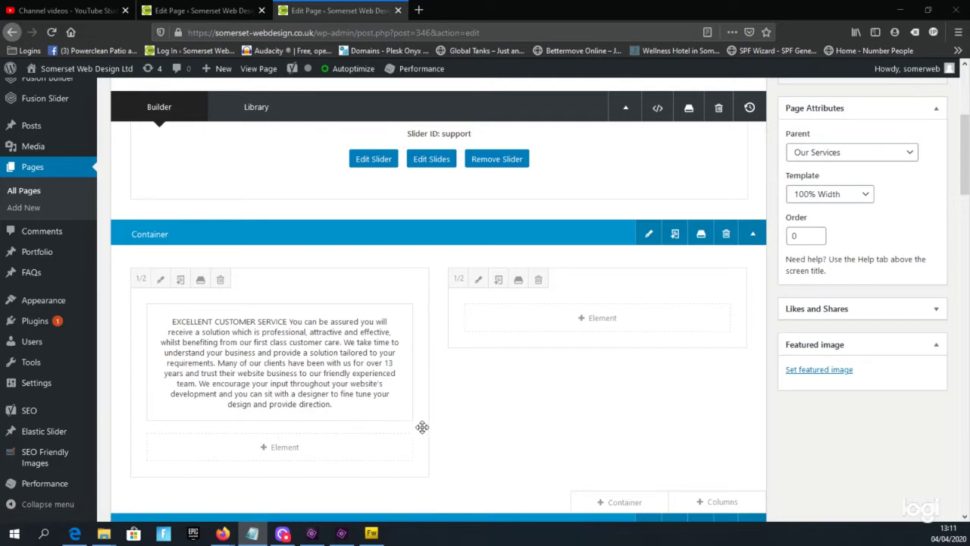
mouse_move(403, 398)
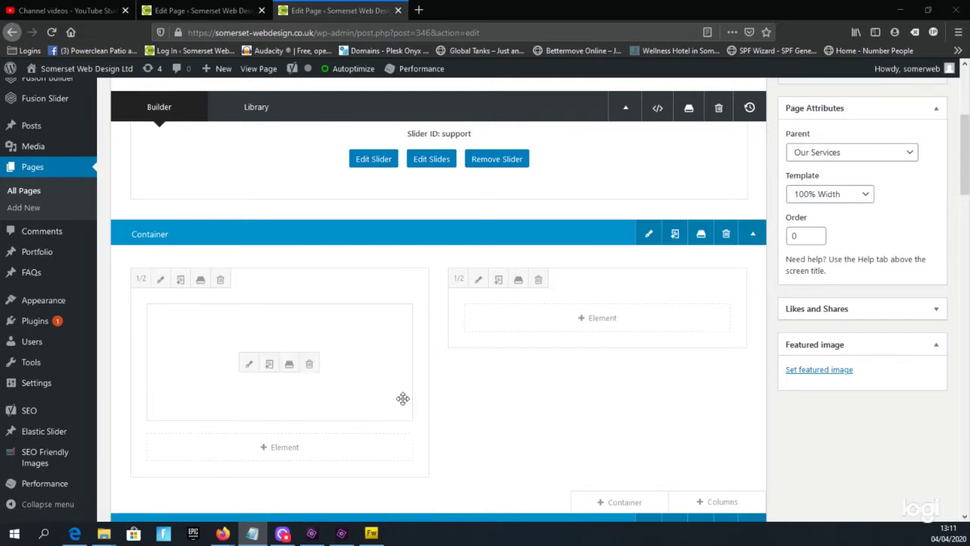
left_click(250, 369)
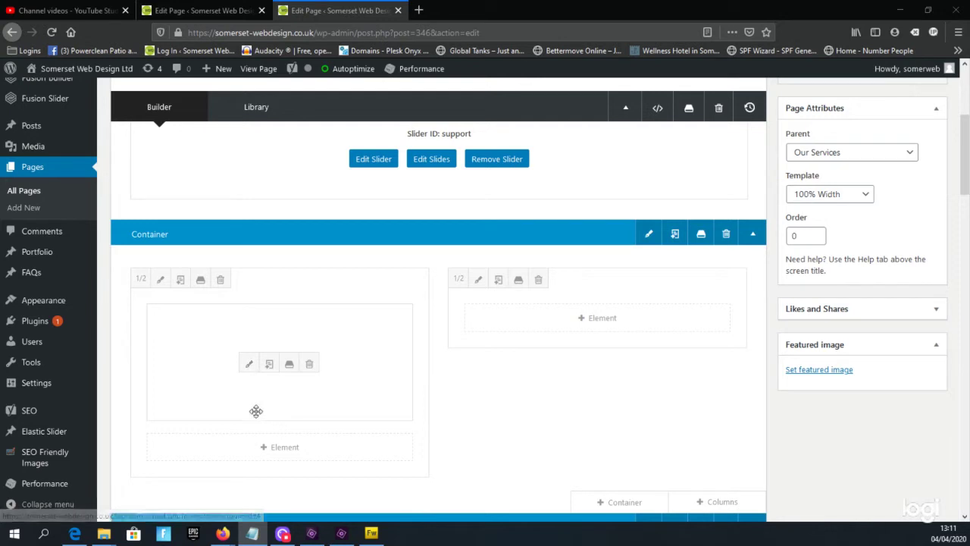
left_click(250, 366)
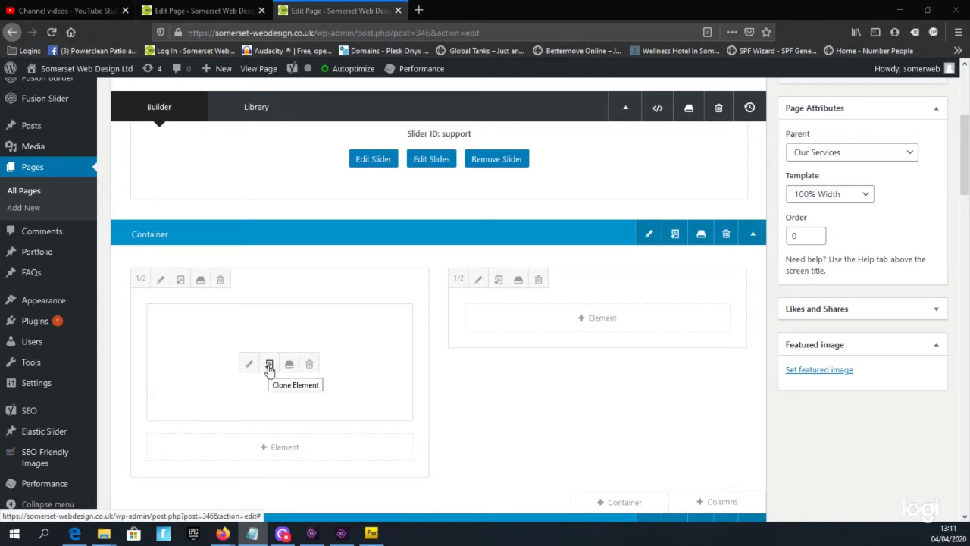
left_click(270, 366)
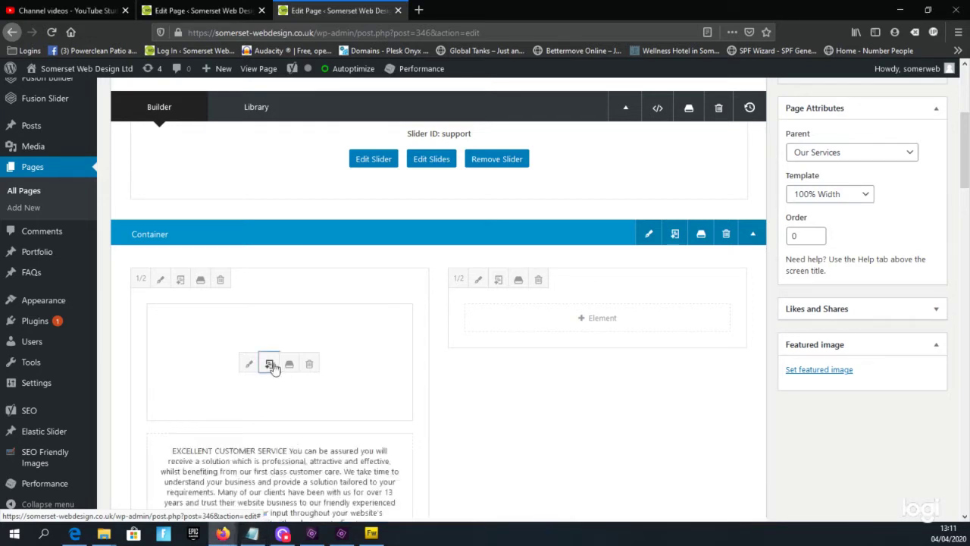
scroll(580, 392, "down", 2)
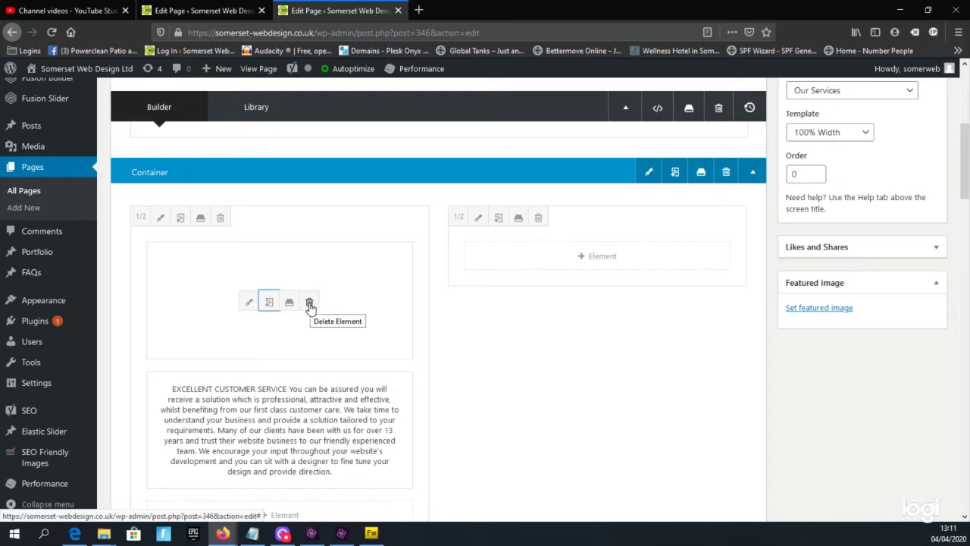
left_click_drag(309, 305, 219, 342)
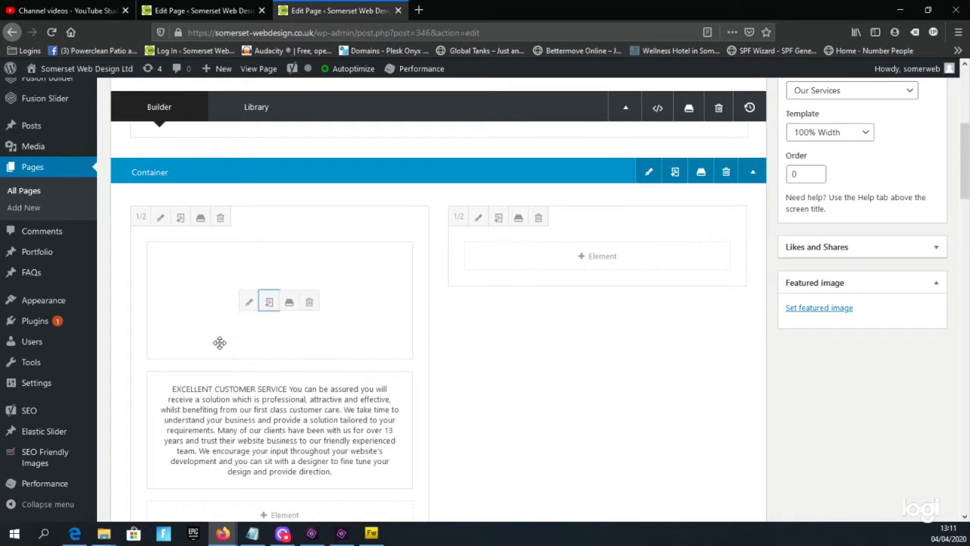
left_click(310, 303)
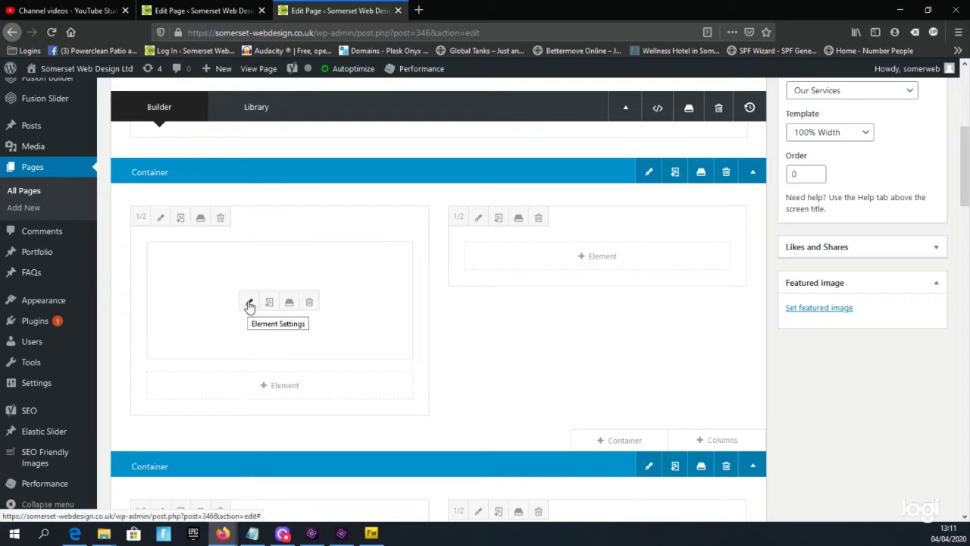
Open the Text Block editor showing the EXCELLENT CUSTOMER SERVICE heading and paragraph.
left_click(250, 304)
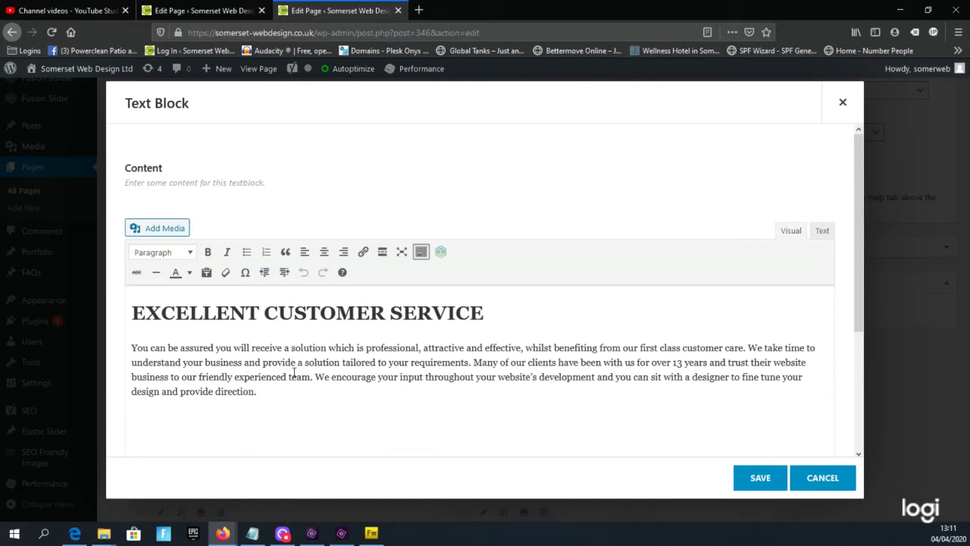
left_click_drag(162, 312, 364, 348)
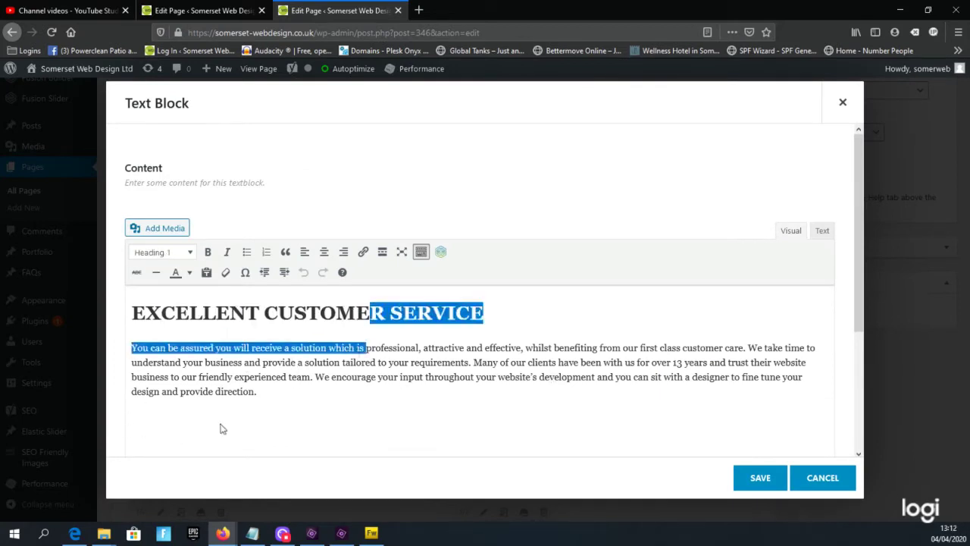
left_click(319, 390)
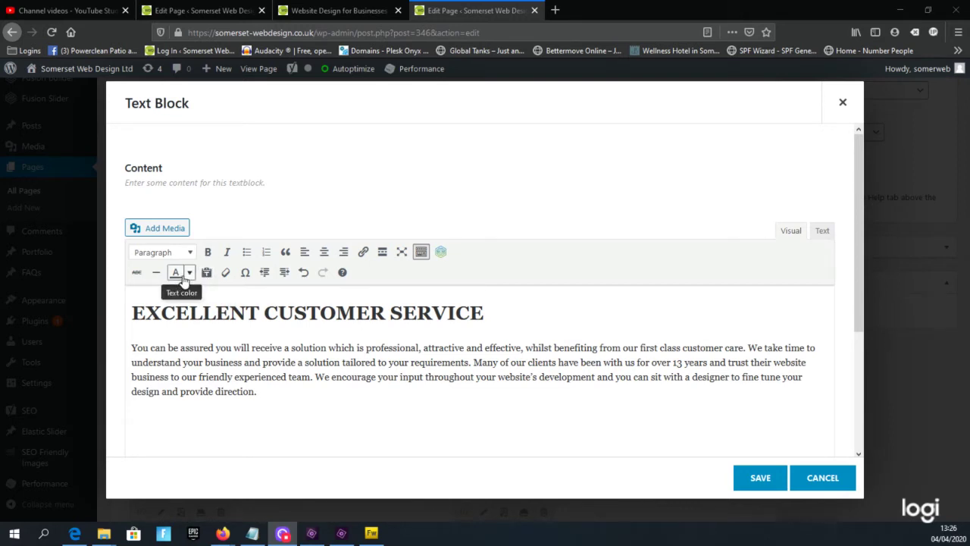
double_click(180, 311)
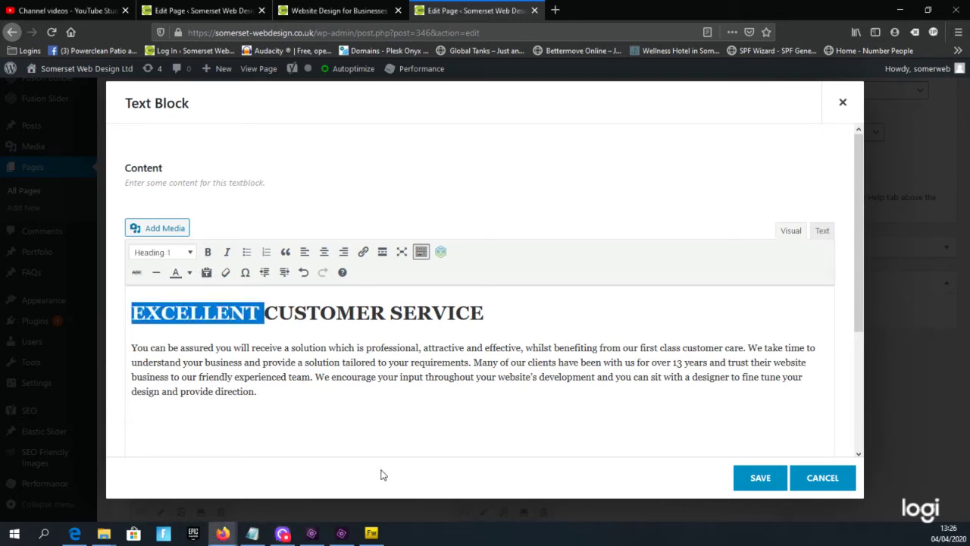
left_click(416, 314)
left_click_drag(524, 314, 99, 318)
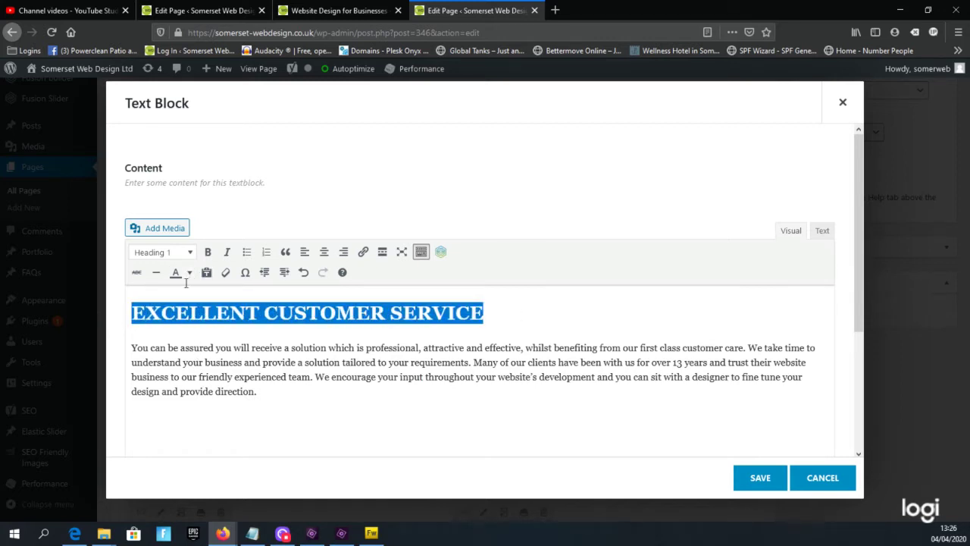
left_click(189, 274)
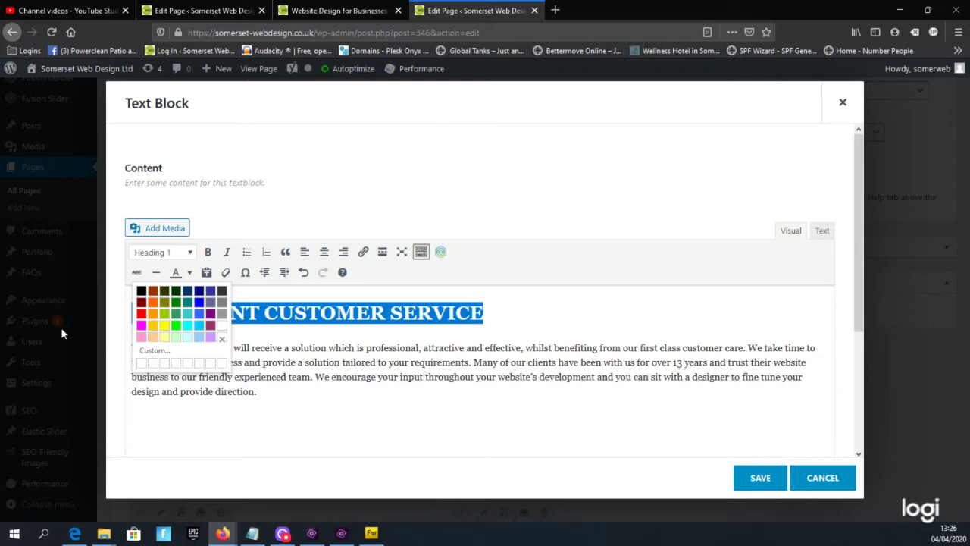
left_click(337, 354)
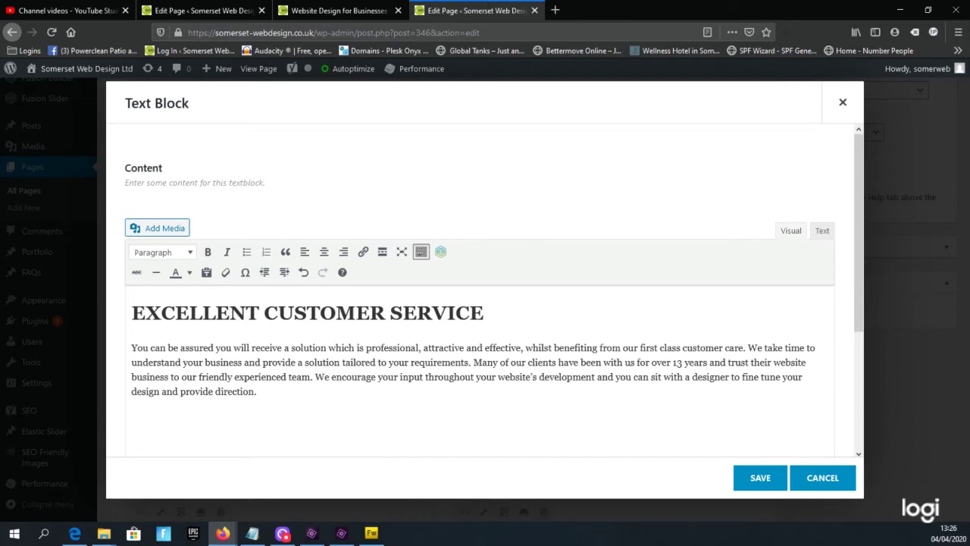
left_click(252, 533)
Add a 'Please call us on' line with the office phone number and save the text block.
left_click(337, 403)
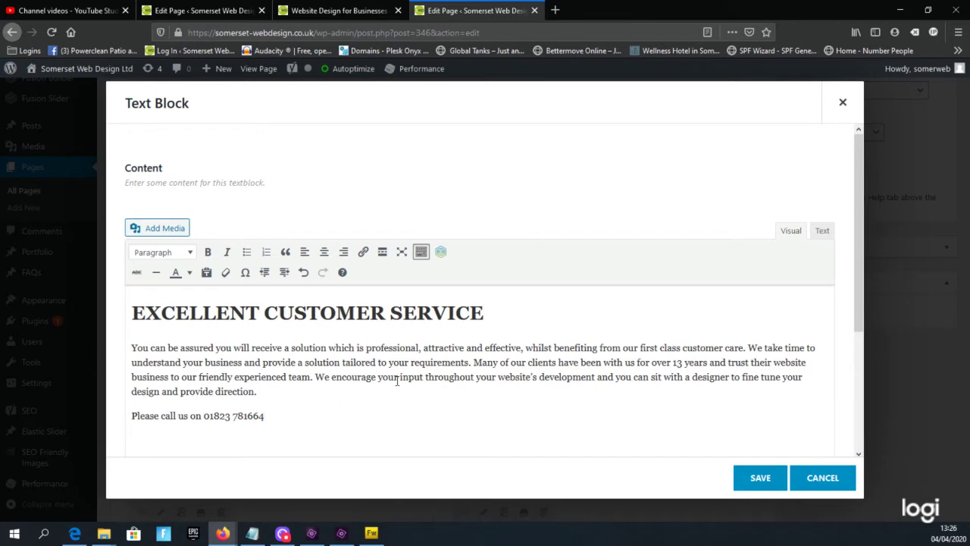
left_click(754, 479)
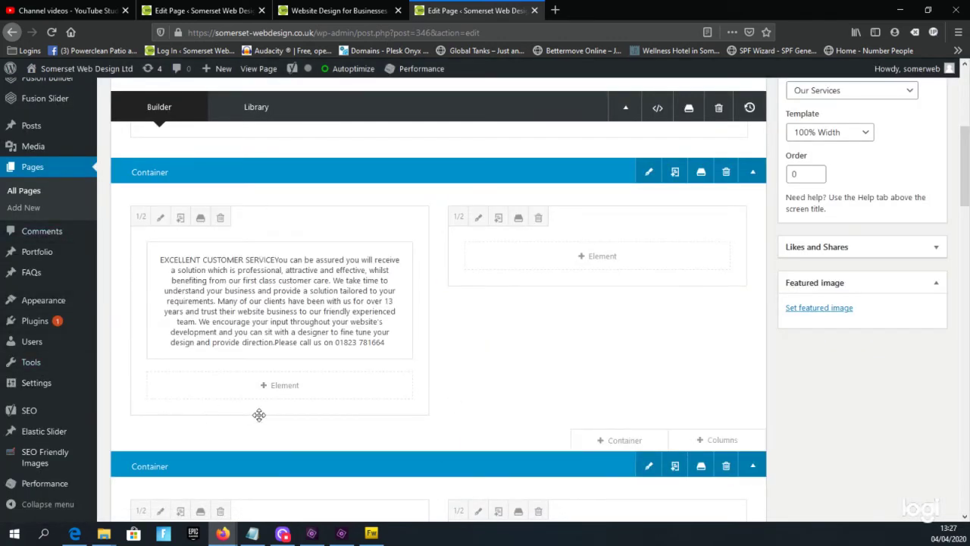
scroll(537, 338, "up", 2)
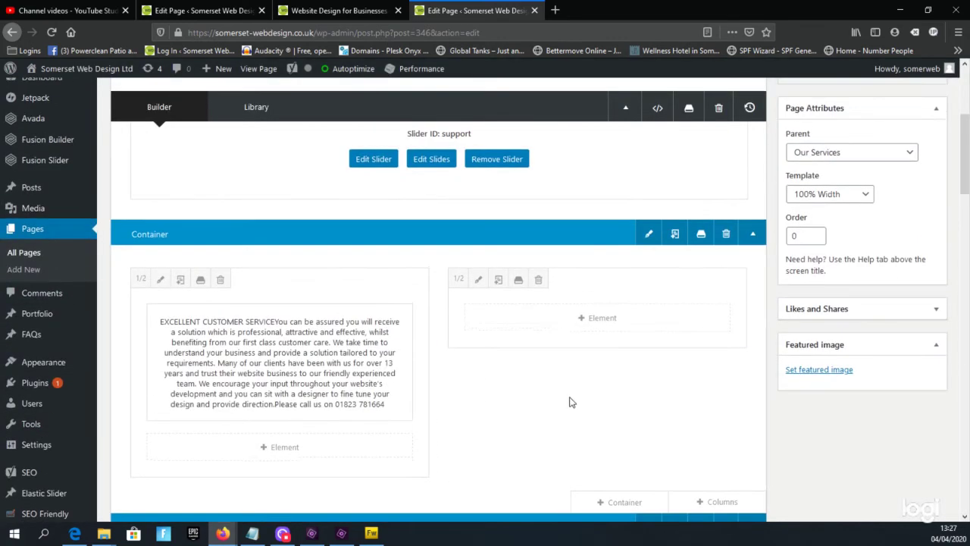
scroll(572, 402, "up", 5)
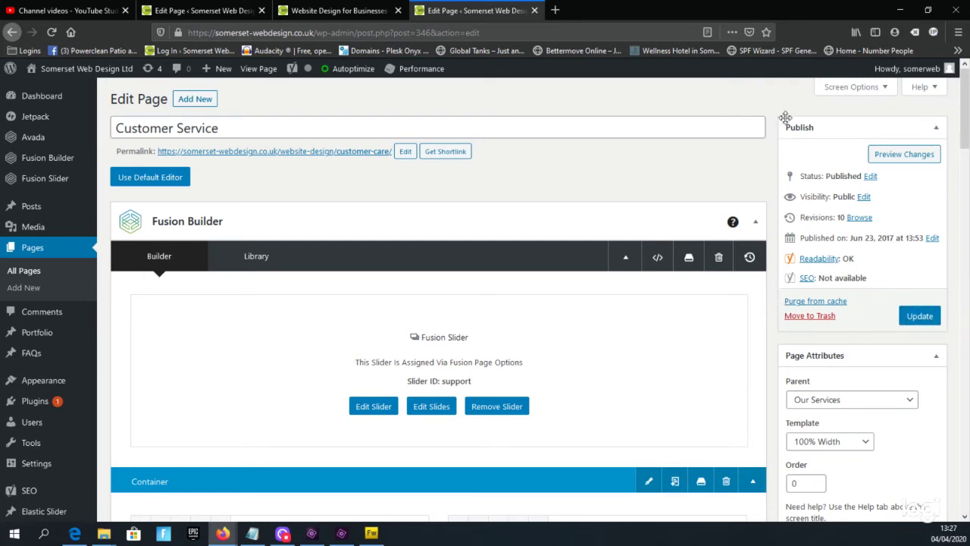
Update the Customer Service page, raising its revision count to 12.
left_click(918, 321)
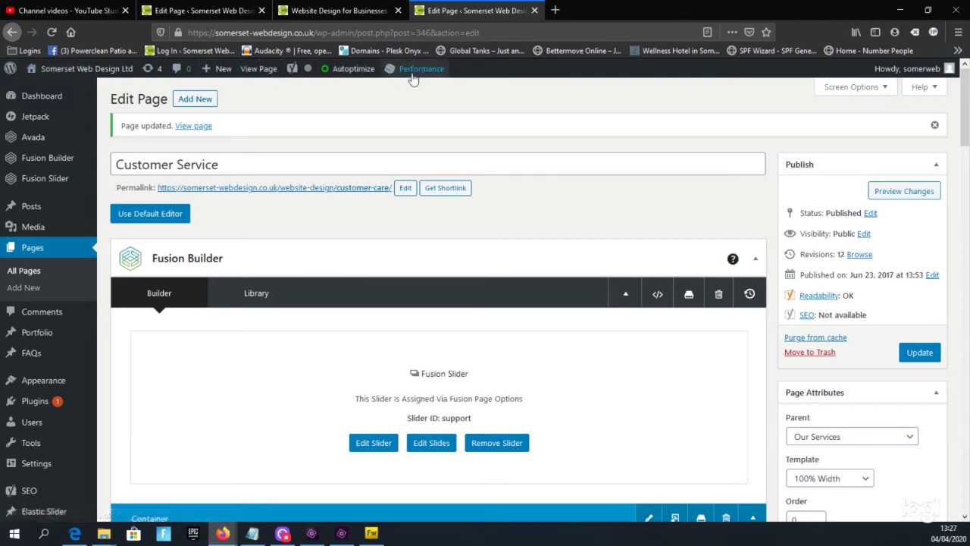
left_click(258, 69)
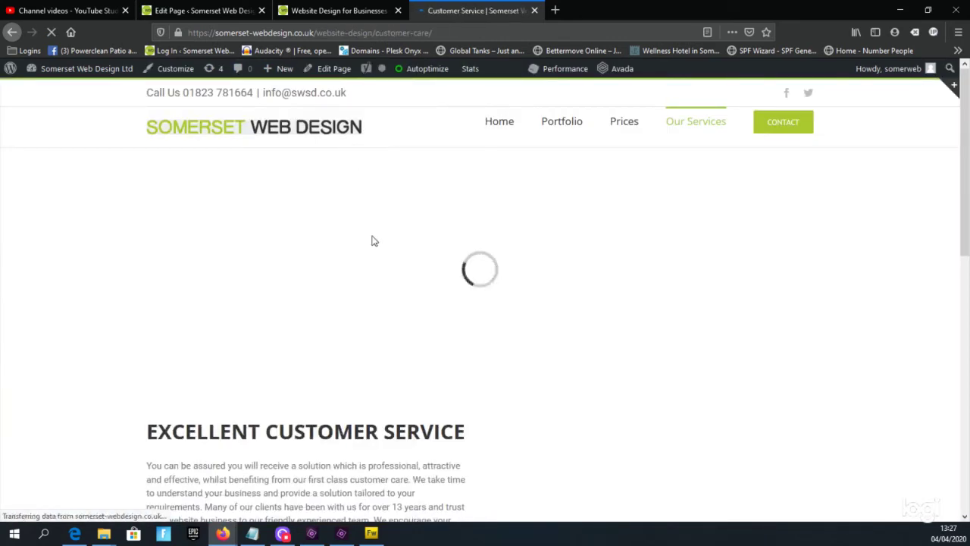
scroll(376, 258, "down", 5)
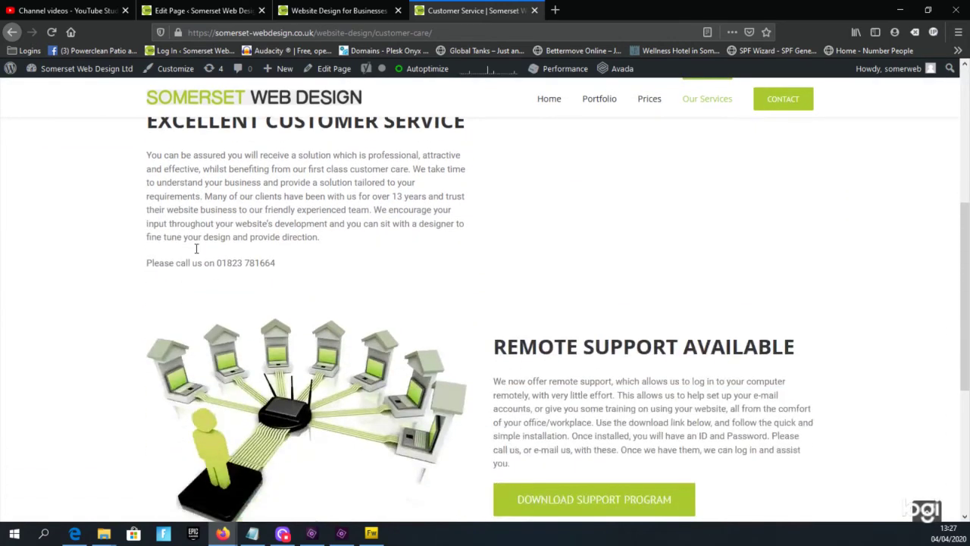
left_click_drag(160, 263, 306, 283)
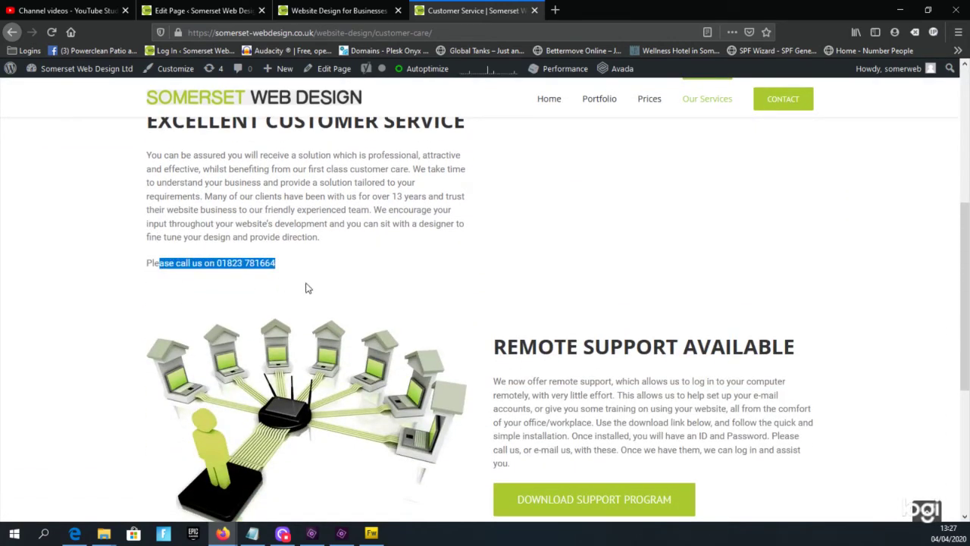
scroll(304, 278, "up", 3)
scroll(321, 315, "up", 2)
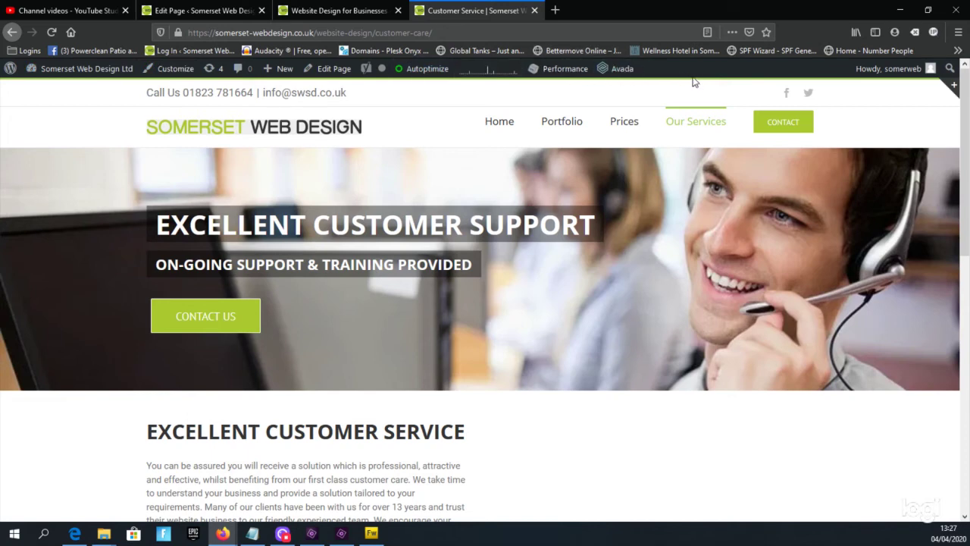
Reopen the Customer Service page in the builder via Edit Page and scroll to its text container.
left_click(331, 71)
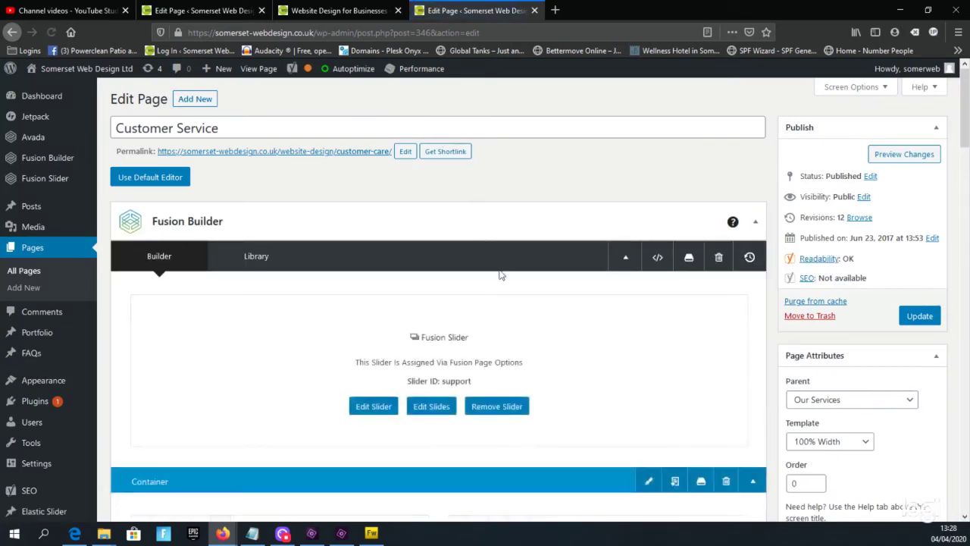
scroll(500, 274, "down", 4)
scroll(454, 311, "down", 3)
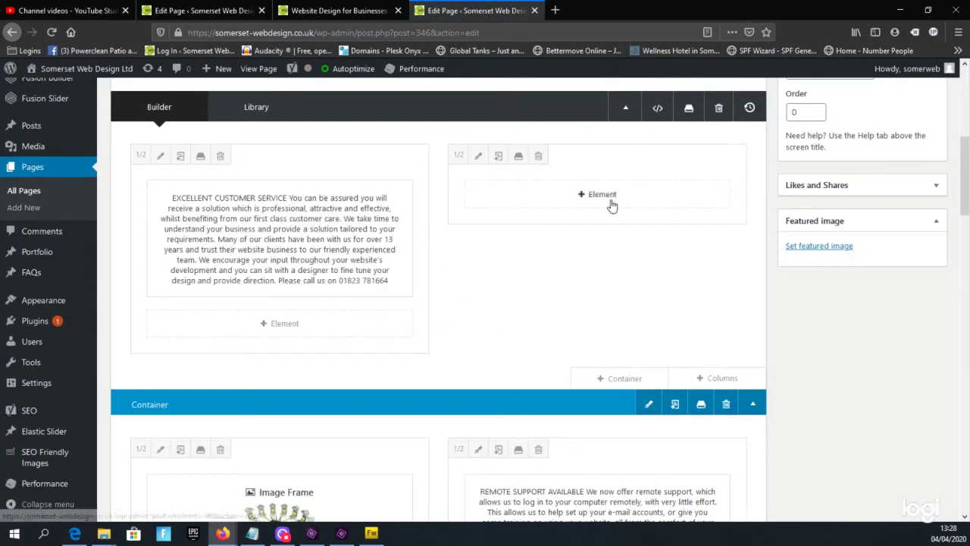
scroll(599, 212, "up", 3)
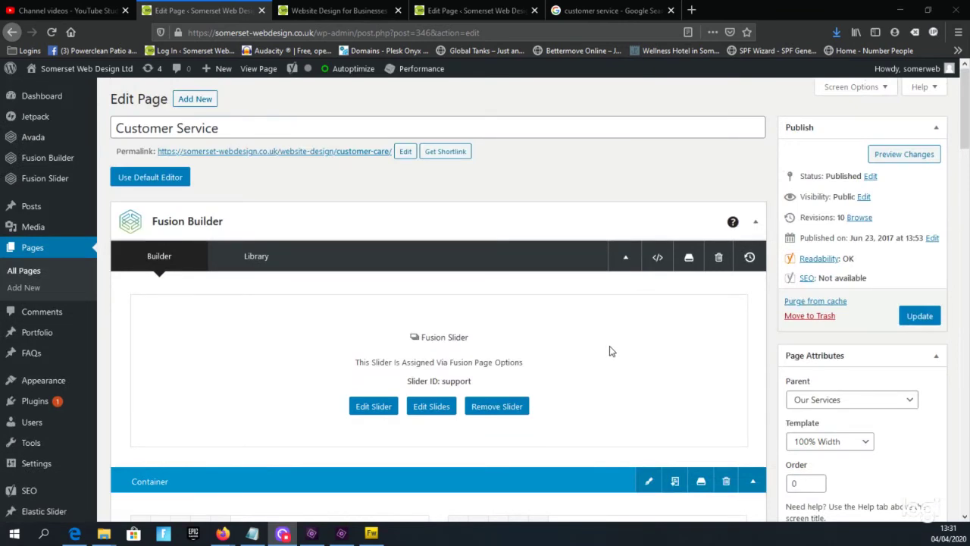
scroll(628, 331, "down", 2)
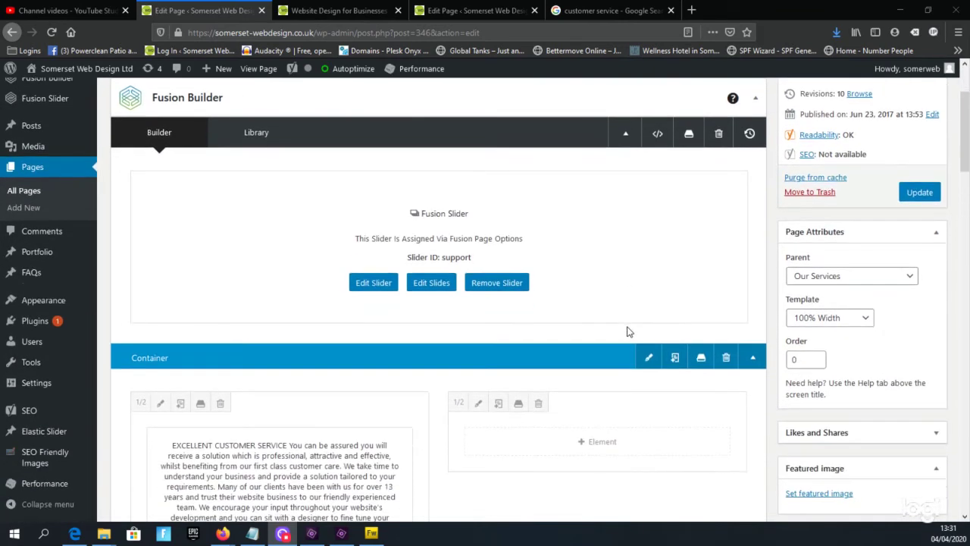
scroll(628, 331, "down", 2)
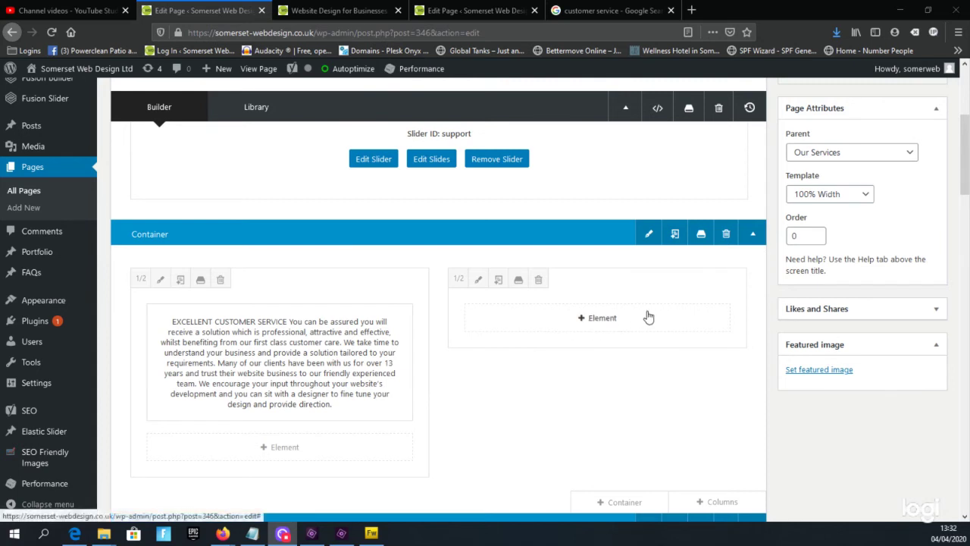
Add an Image Frame element to the empty right column, bringing up its settings.
left_click(588, 324)
scroll(529, 342, "down", 2)
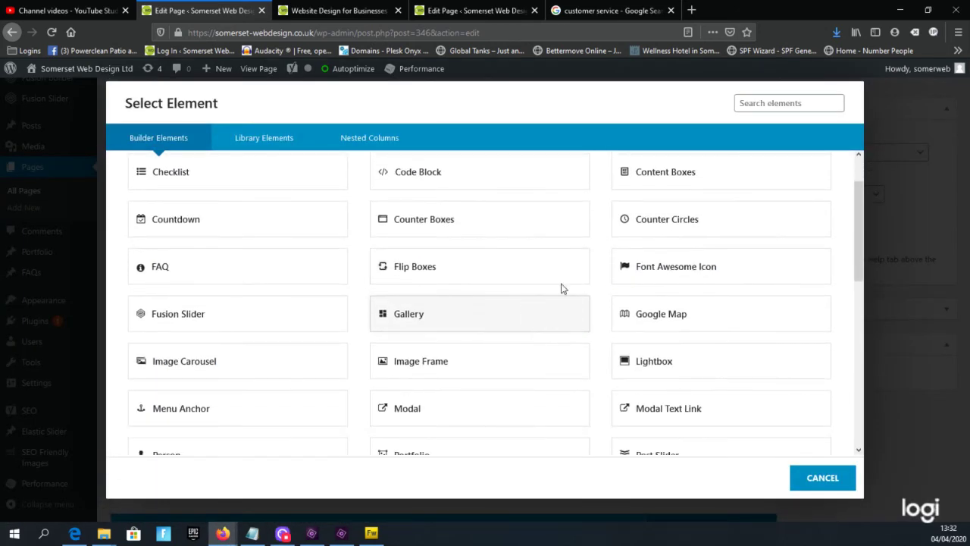
left_click(414, 364)
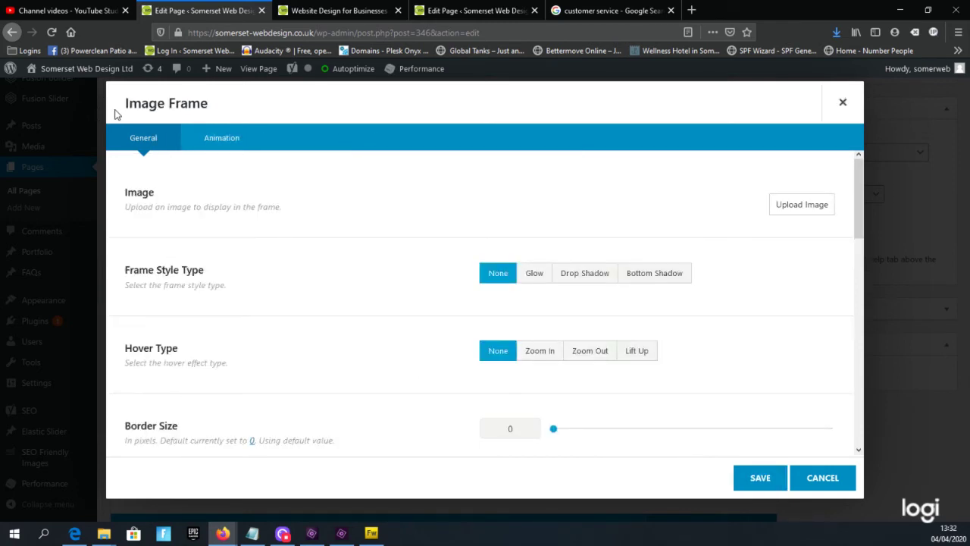
left_click_drag(122, 103, 206, 108)
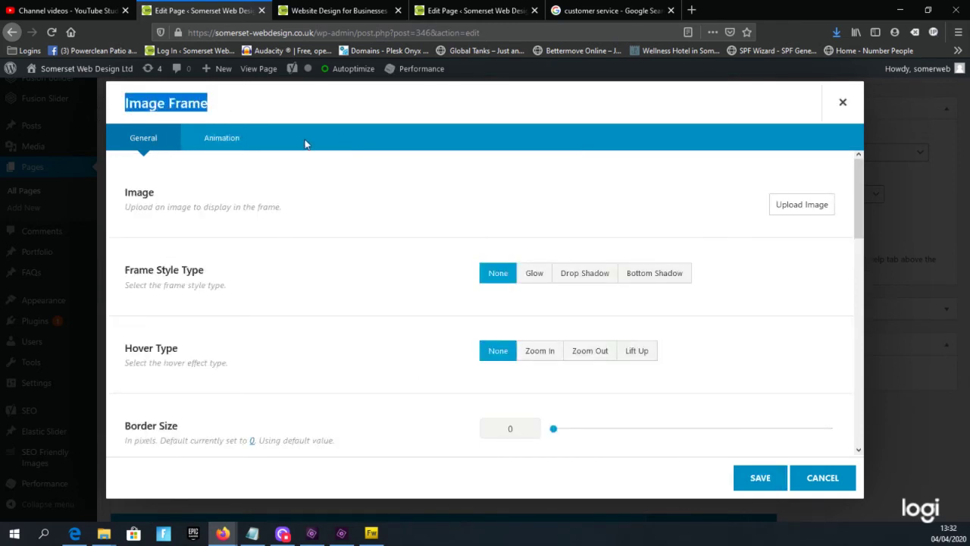
left_click(410, 205)
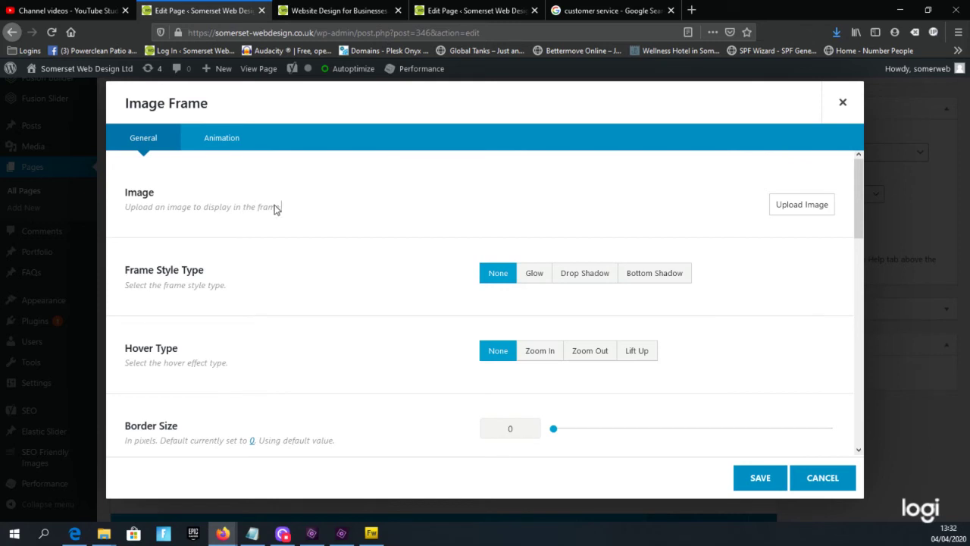
Choose Upload Image for the Image Frame and switch Add Media to its Upload Files panel.
left_click(803, 210)
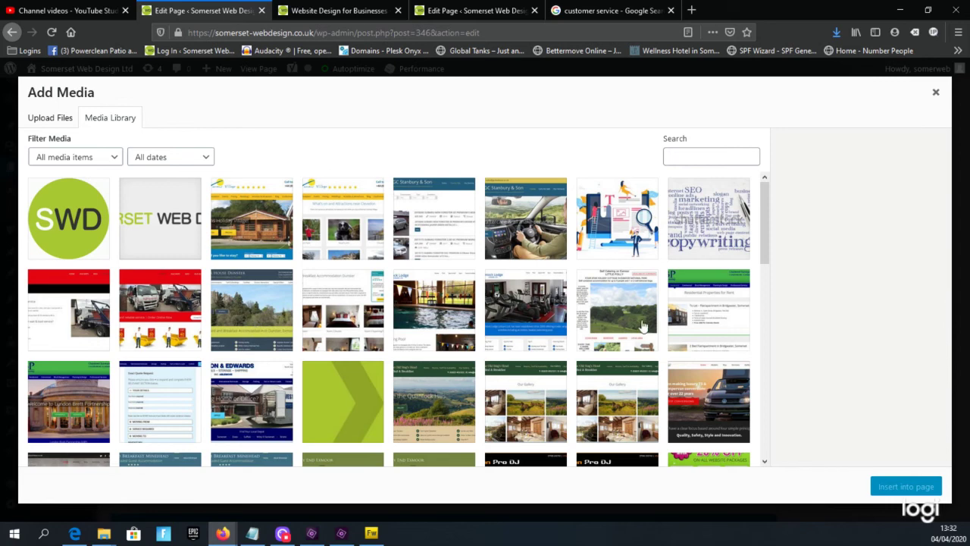
left_click(53, 122)
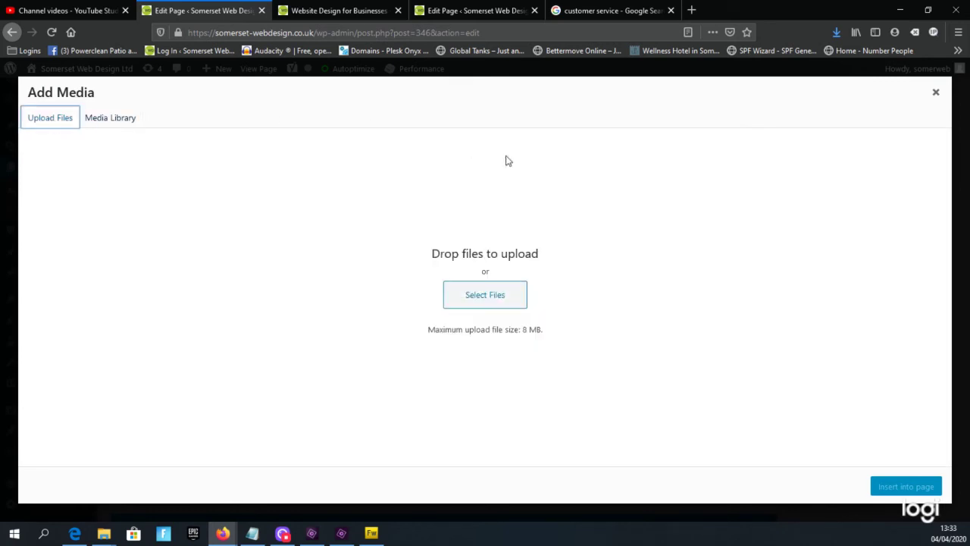
Upload customer-service.jpeg from the Desktop video folder into the media library.
left_click(478, 297)
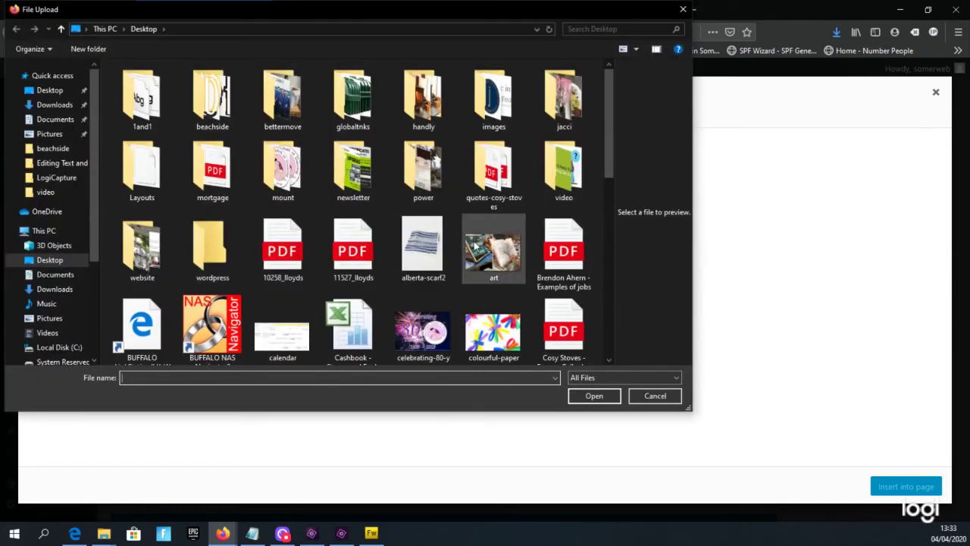
double_click(561, 175)
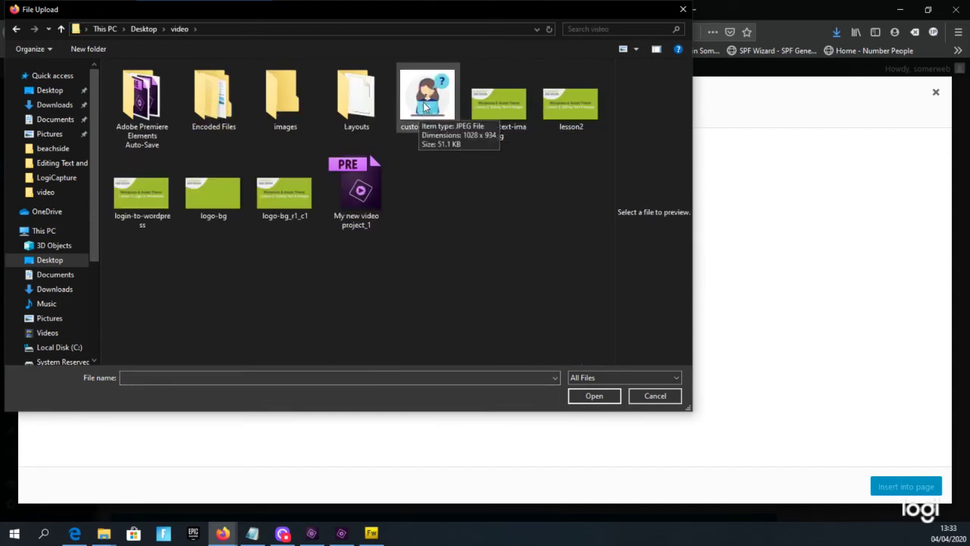
left_click(426, 107)
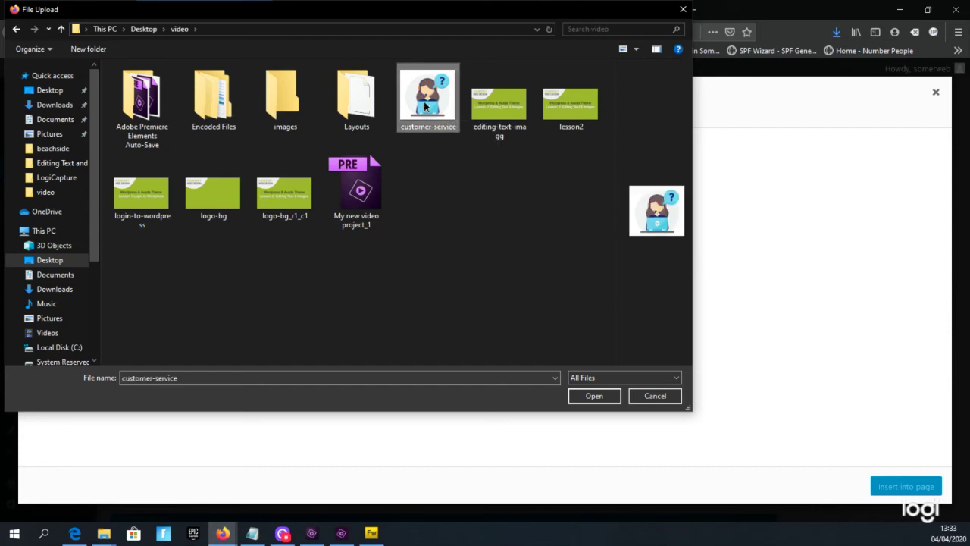
double_click(425, 107)
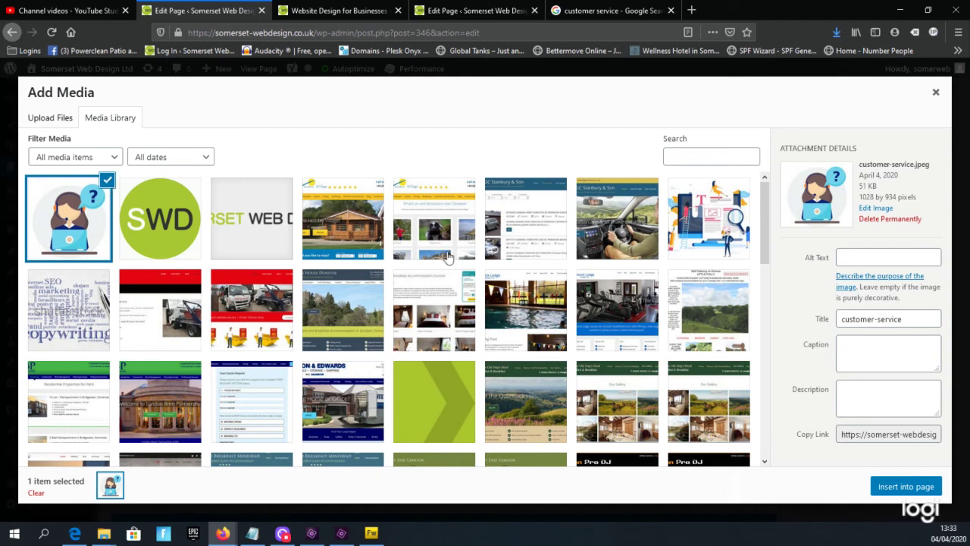
Insert the customer-service headset image into the Image Frame, review the preview, and save it.
left_click(889, 491)
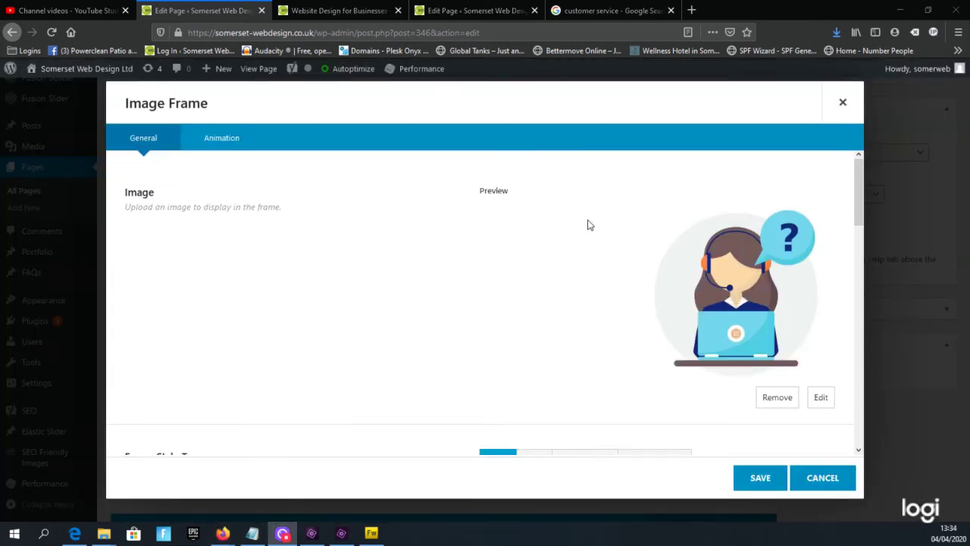
scroll(573, 236, "down", 1)
scroll(539, 269, "down", 3)
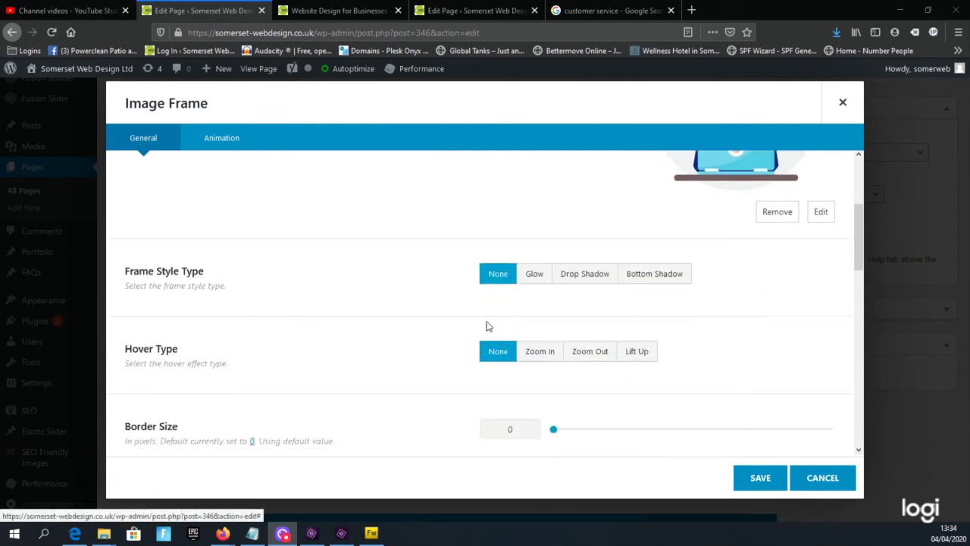
scroll(489, 325, "down", 1)
scroll(490, 325, "down", 1)
scroll(669, 310, "up", 5)
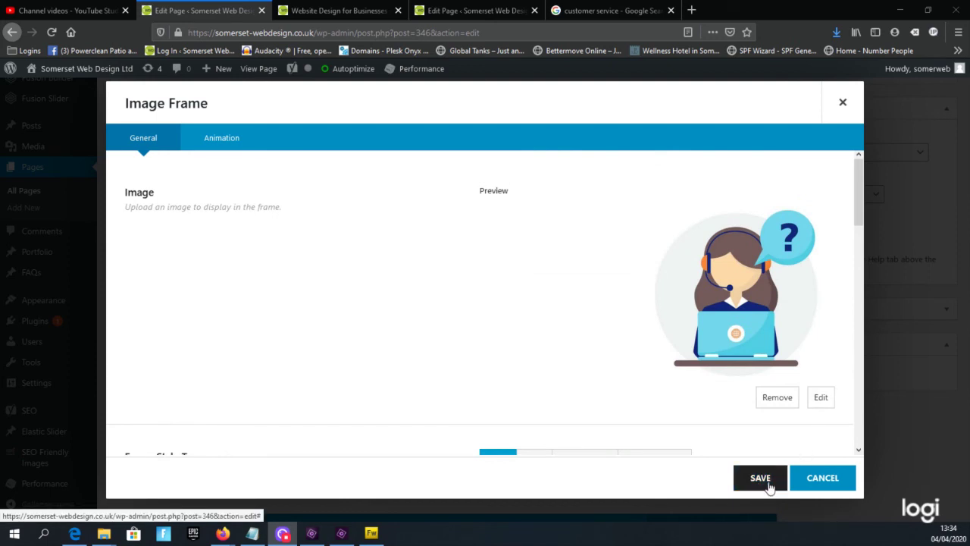
left_click(761, 483)
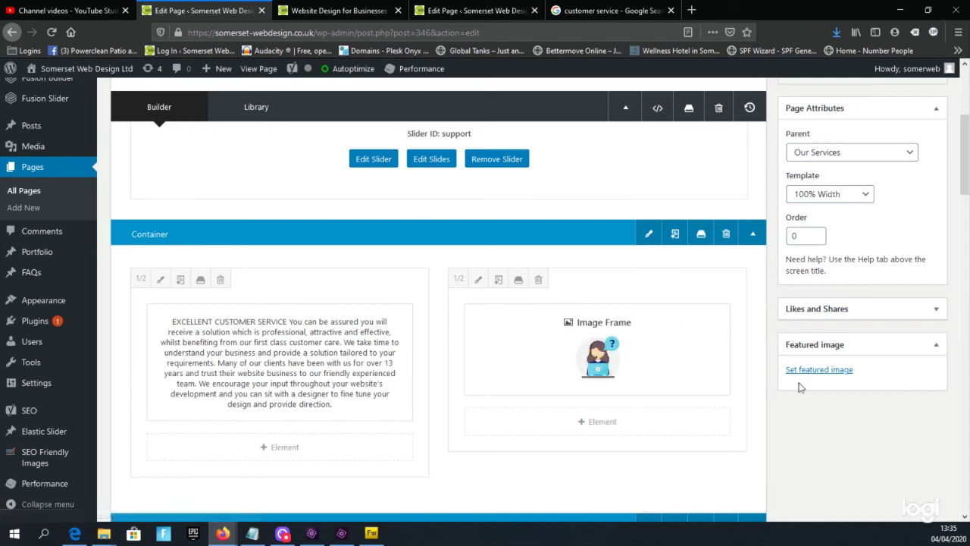
Update the Customer Service page, bringing its revision count to 13.
scroll(787, 383, "up", 4)
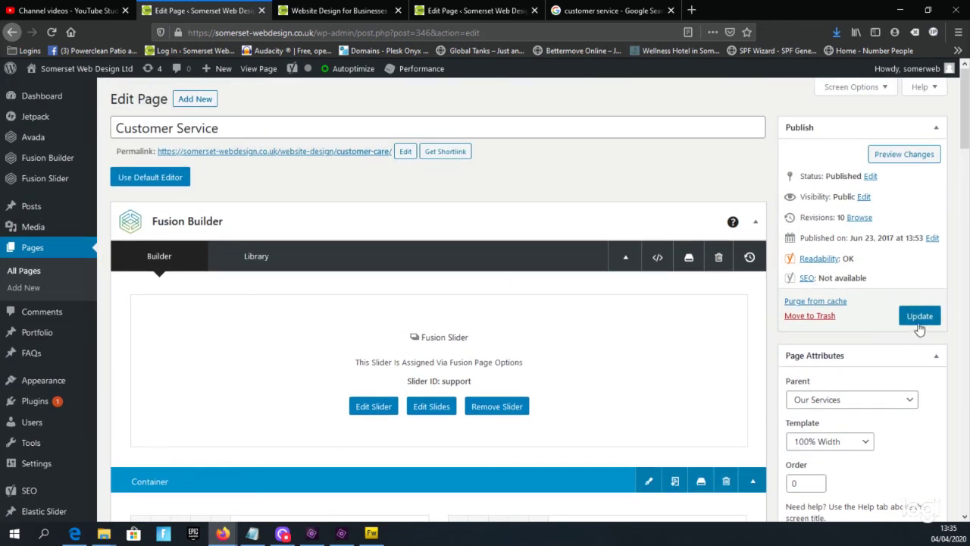
left_click(920, 318)
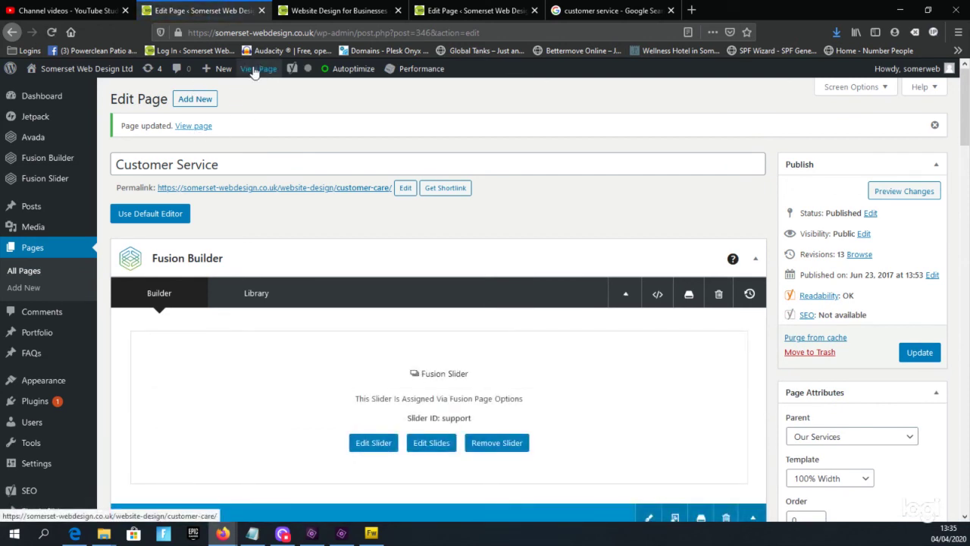
Open the live page and check the headset illustration beside the EXCELLENT CUSTOMER SERVICE text.
left_click(256, 71)
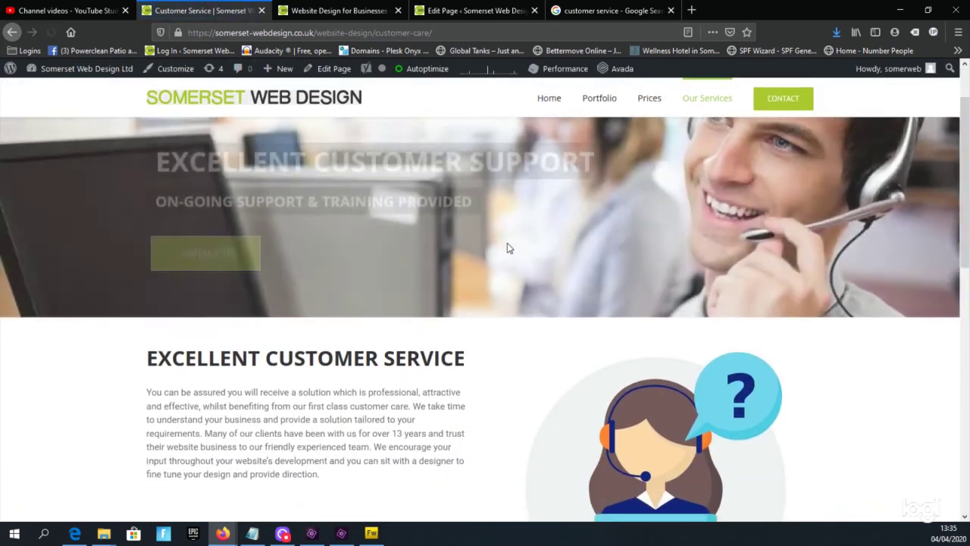
scroll(507, 245, "down", 3)
scroll(531, 257, "up", 2)
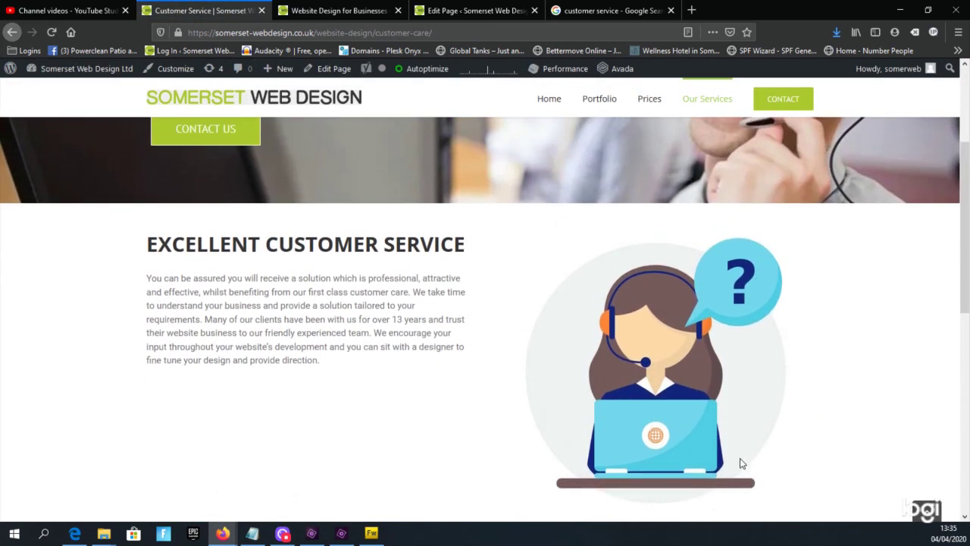